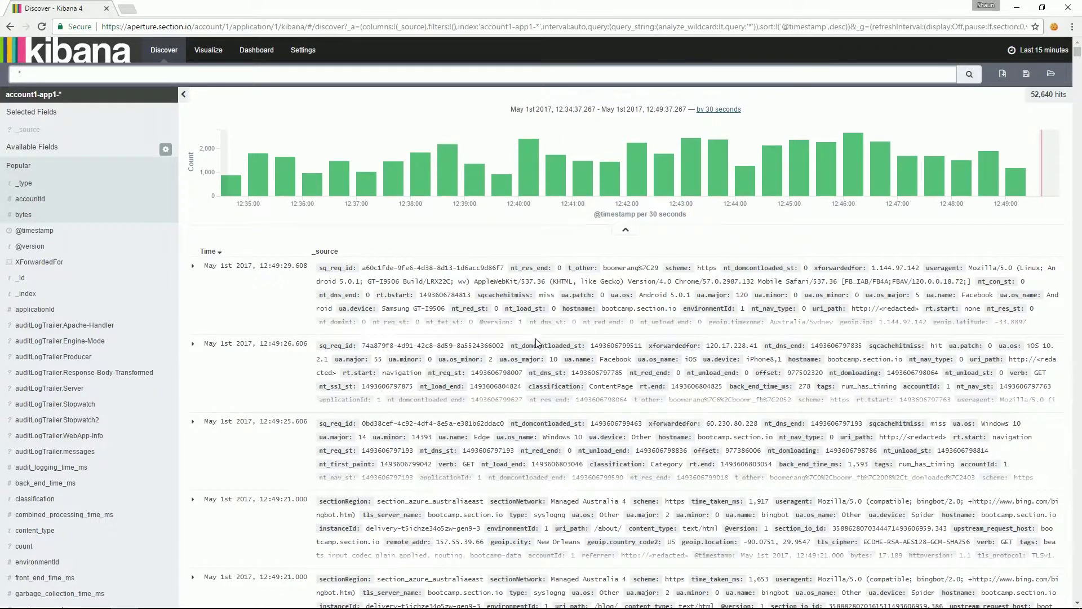
# - Search the logs for the request ID 35885280696942111493606495.734 and open the time range options
pyautogui.moveTo(74, 79); pyautogui.dragTo(10, 75)
pyautogui.write('35885280696942111493606495.734')
pyautogui.press('Return')
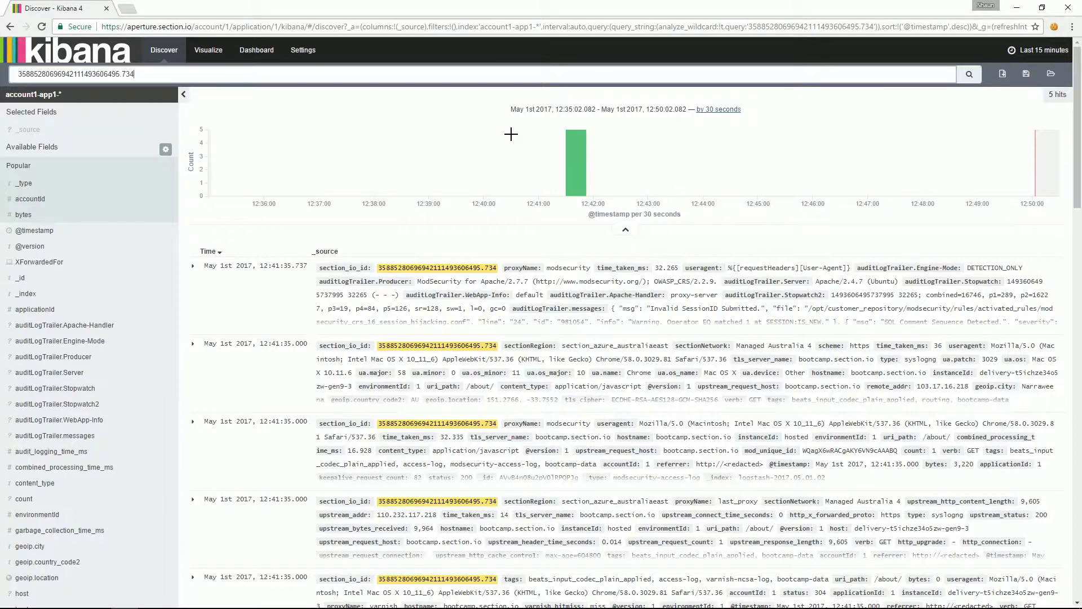
pyautogui.click(1020, 53)
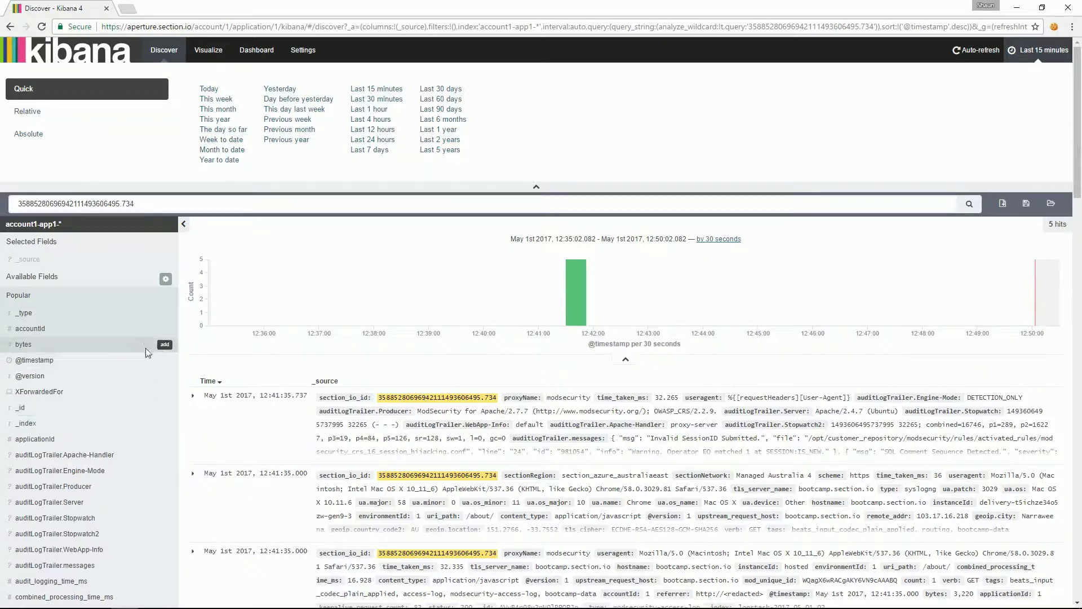
# - Add the _type, status and time_taken_ms fields as columns in the search results
pyautogui.click(164, 313)
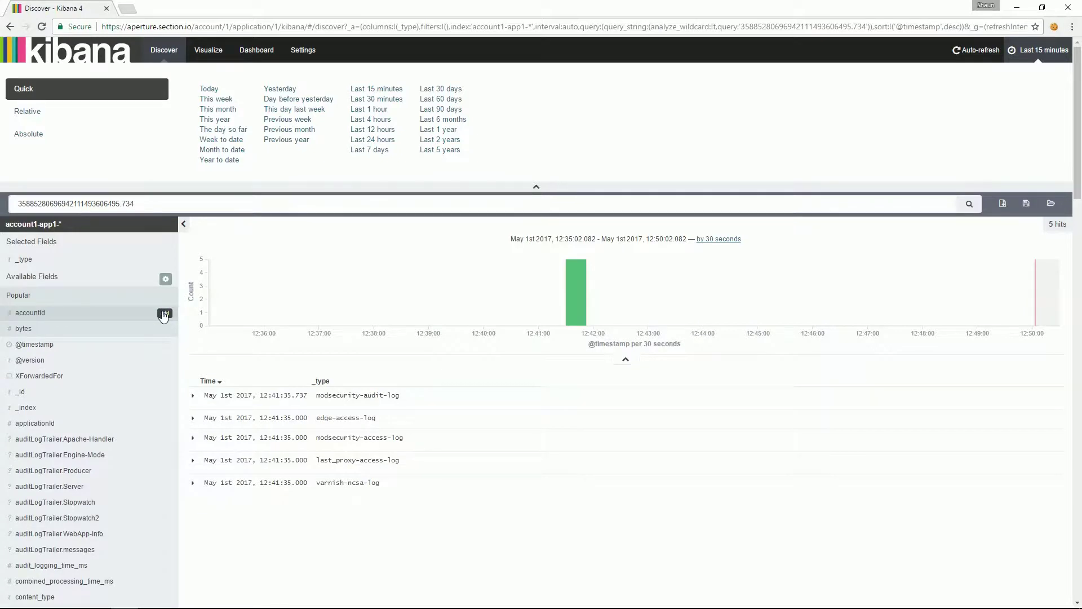
pyautogui.scroll(-10, 141, 478)
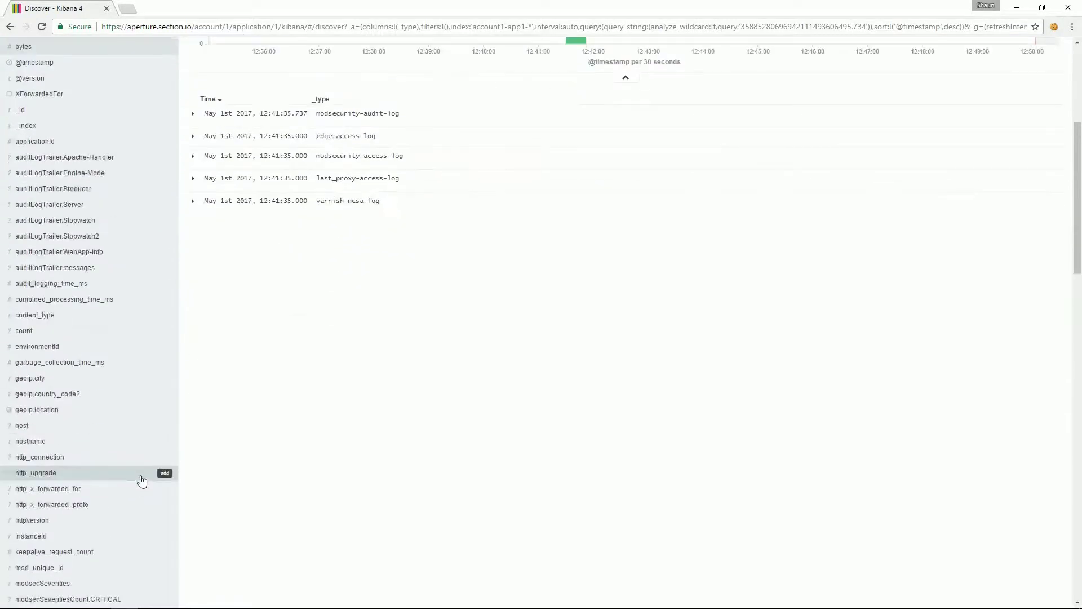
pyautogui.scroll(-8, 141, 481)
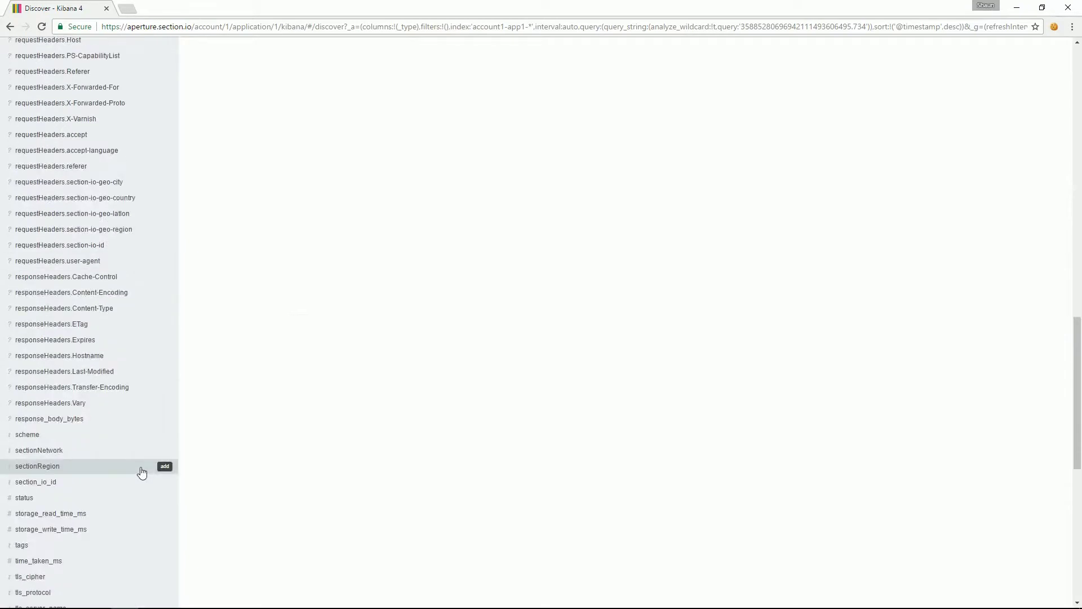
pyautogui.click(163, 499)
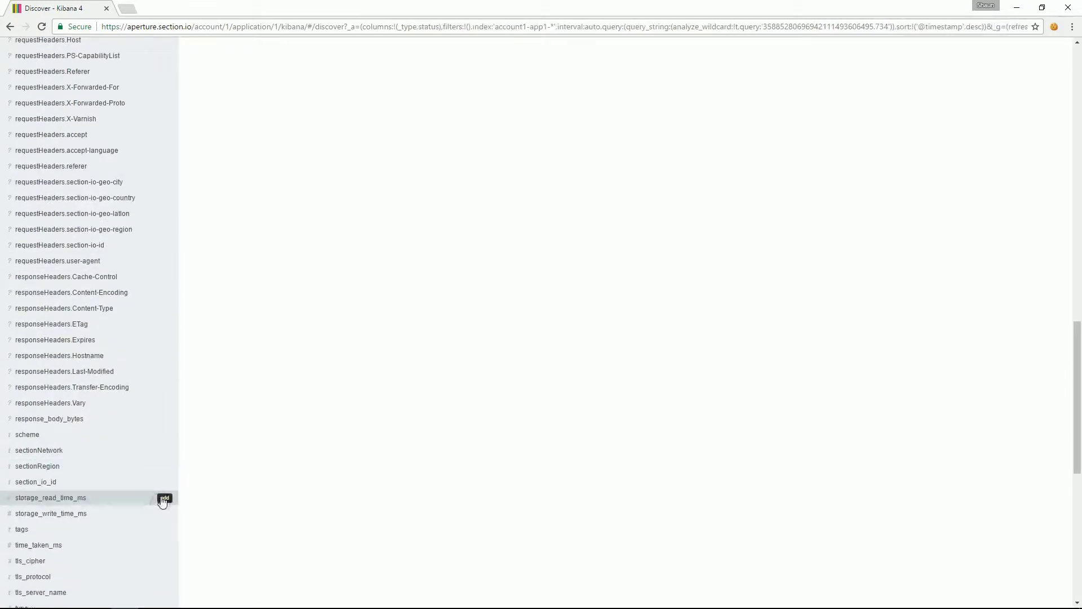
pyautogui.click(164, 545)
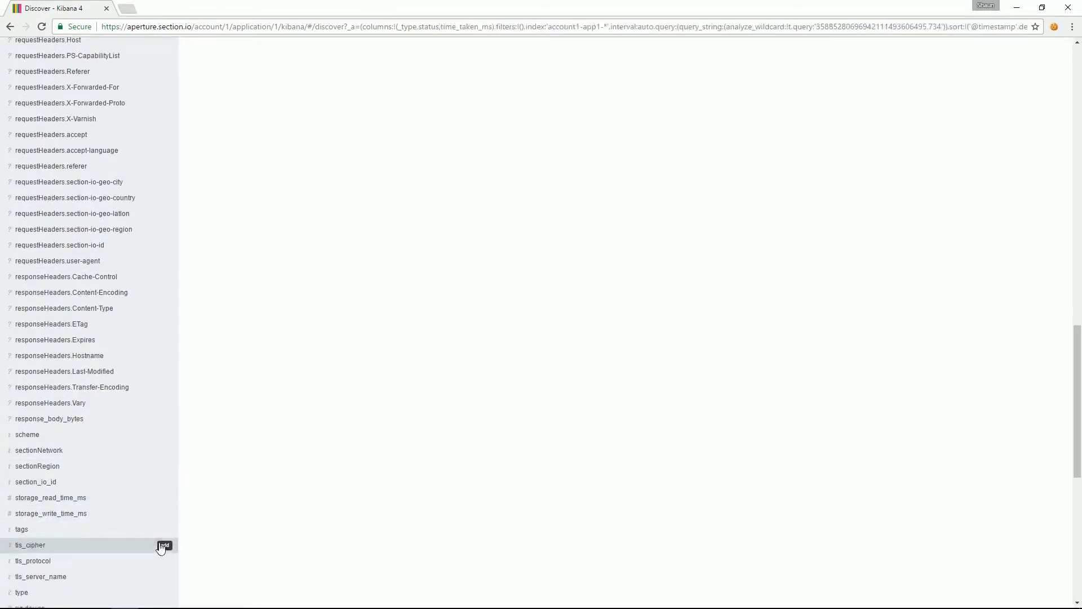
pyautogui.scroll(20, 203, 512)
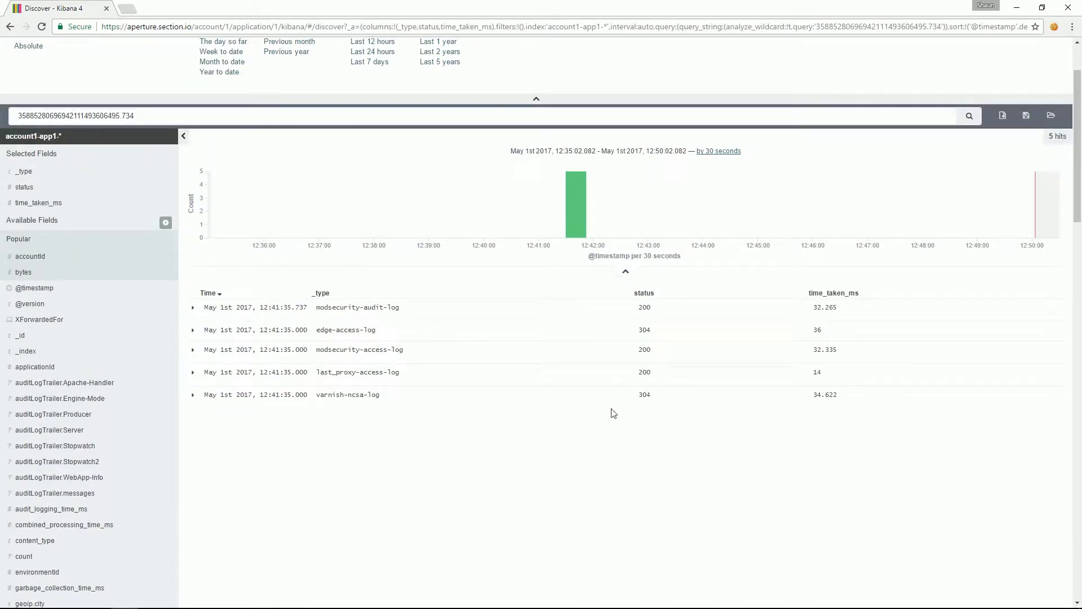
pyautogui.scroll(2, 614, 415)
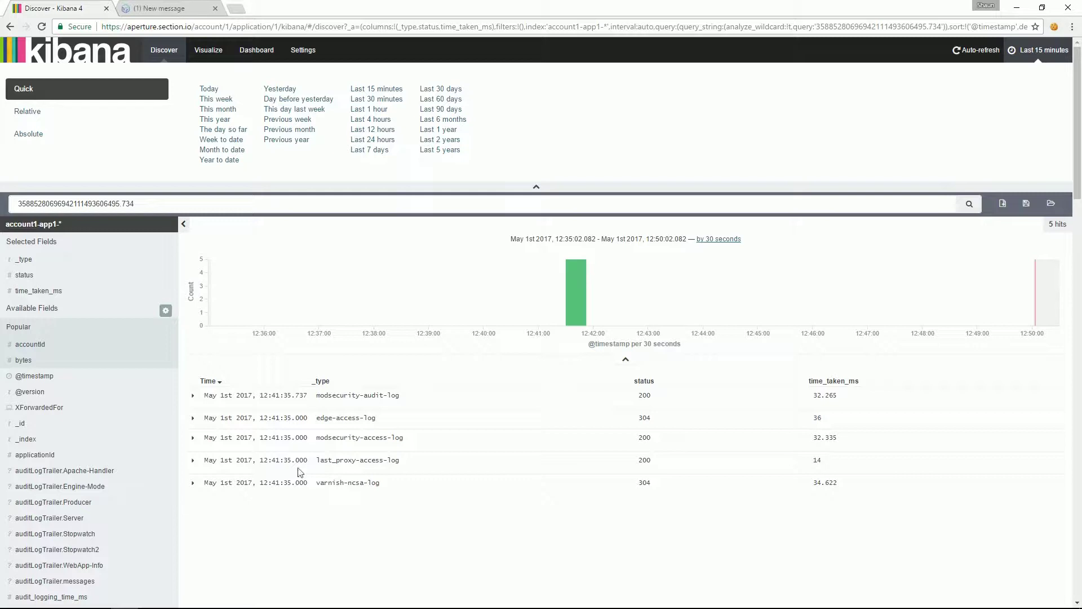
pyautogui.click(175, 7)
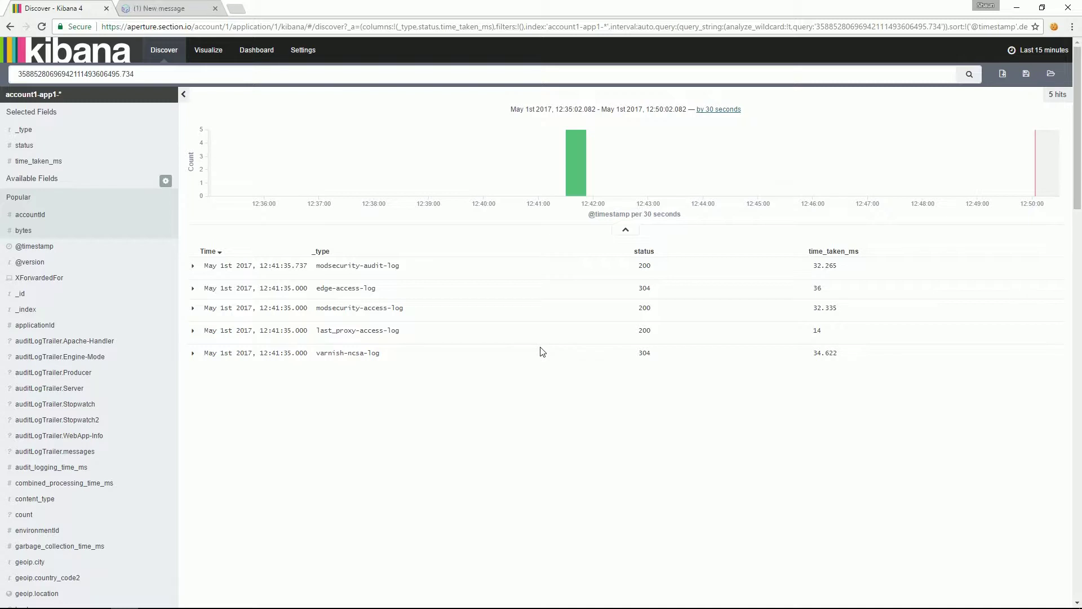
# - Expand the edge-access-log entry and examine its ua.name, ua.os_name, remote_addr and geoip.country_code2 fields
pyautogui.click(194, 289)
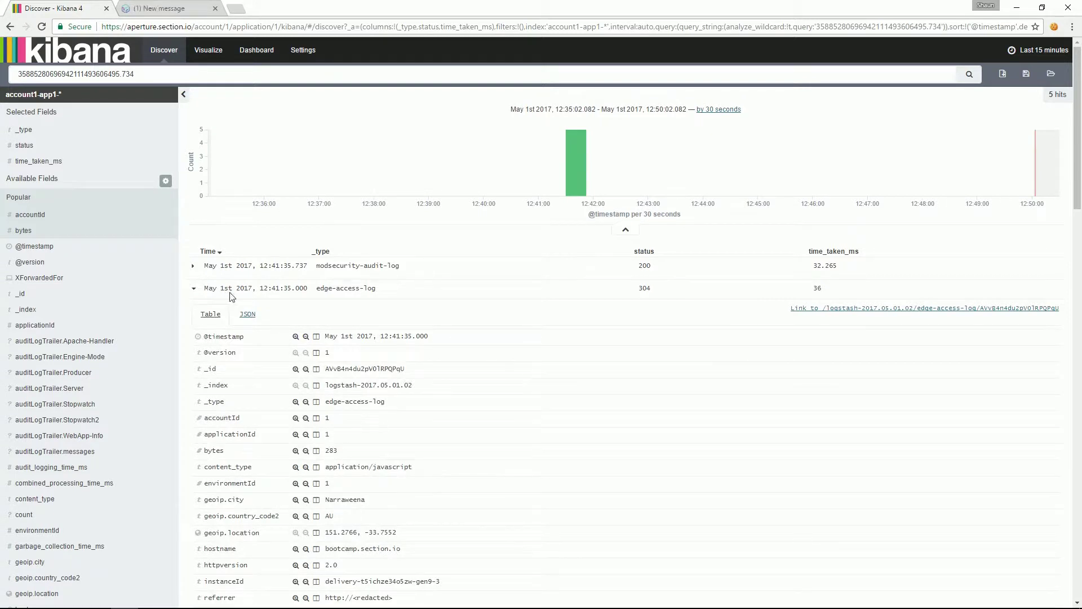
pyautogui.scroll(-10, 338, 332)
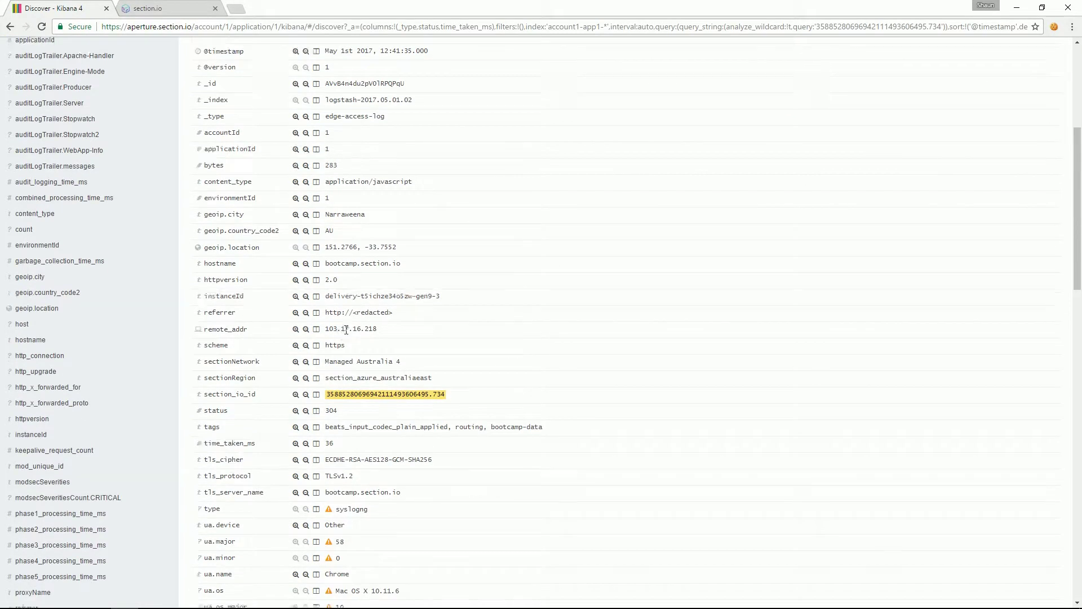
pyautogui.doubleClick(364, 297)
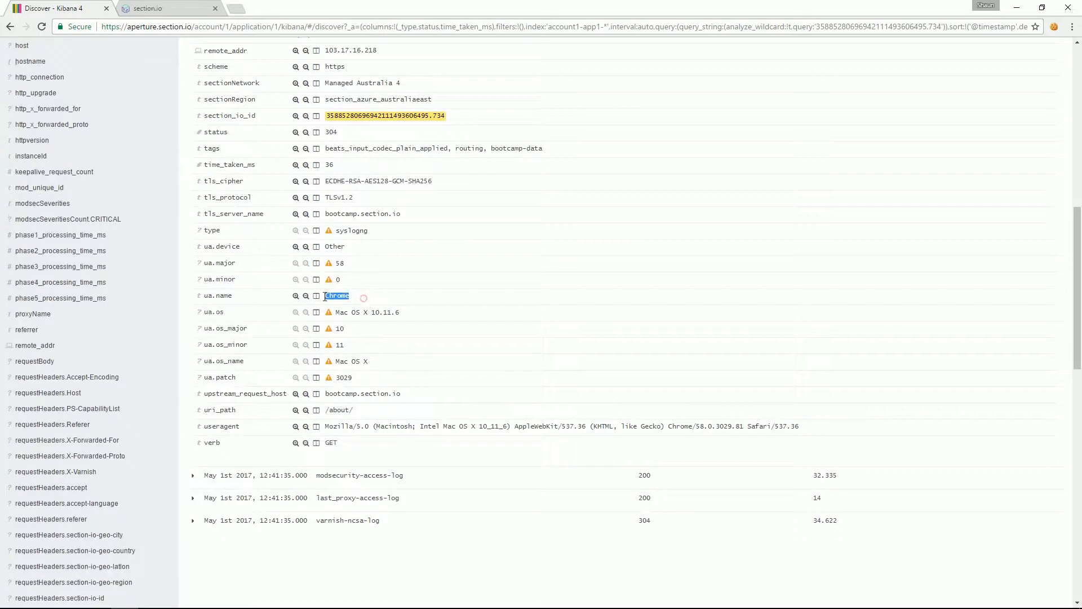
pyautogui.tripleClick(352, 362)
pyautogui.scroll(2, 347, 304)
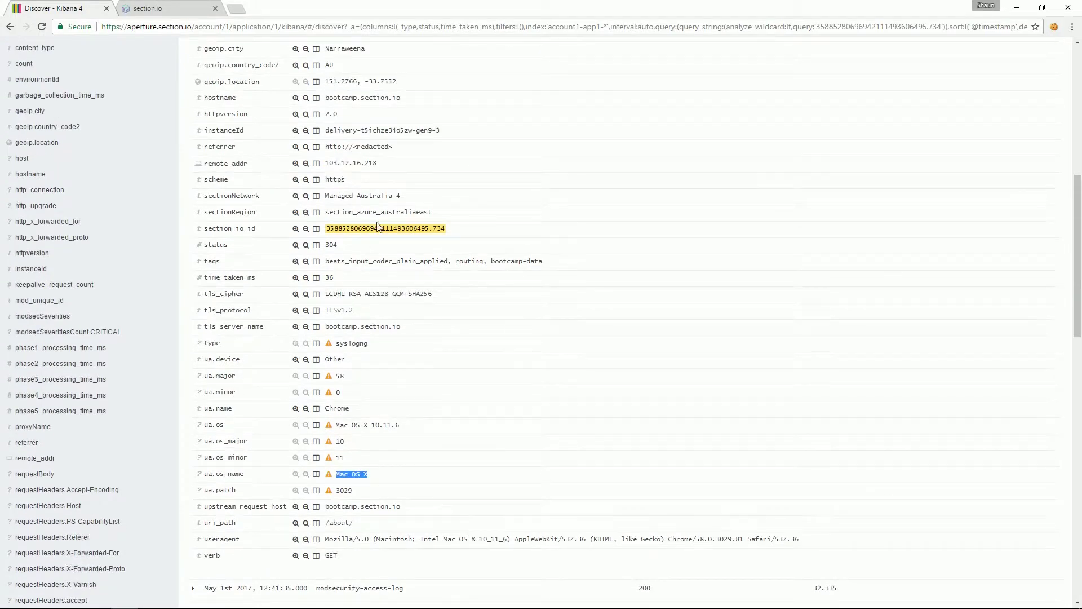
pyautogui.moveTo(376, 164); pyautogui.dragTo(329, 169)
pyautogui.scroll(1, 354, 179)
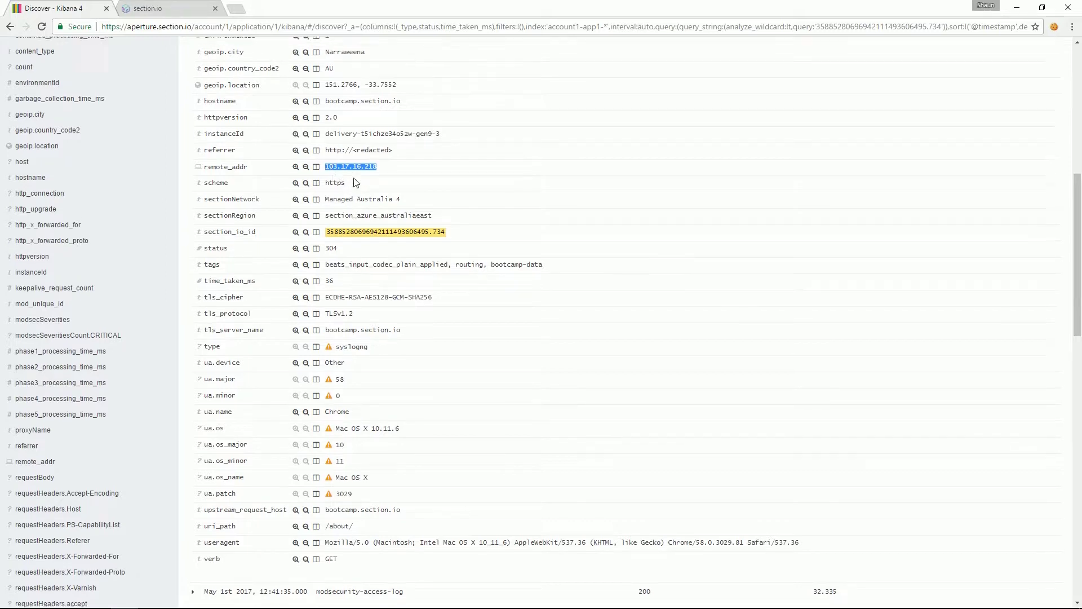
pyautogui.scroll(2, 355, 182)
pyautogui.moveTo(345, 181); pyautogui.dragTo(313, 179)
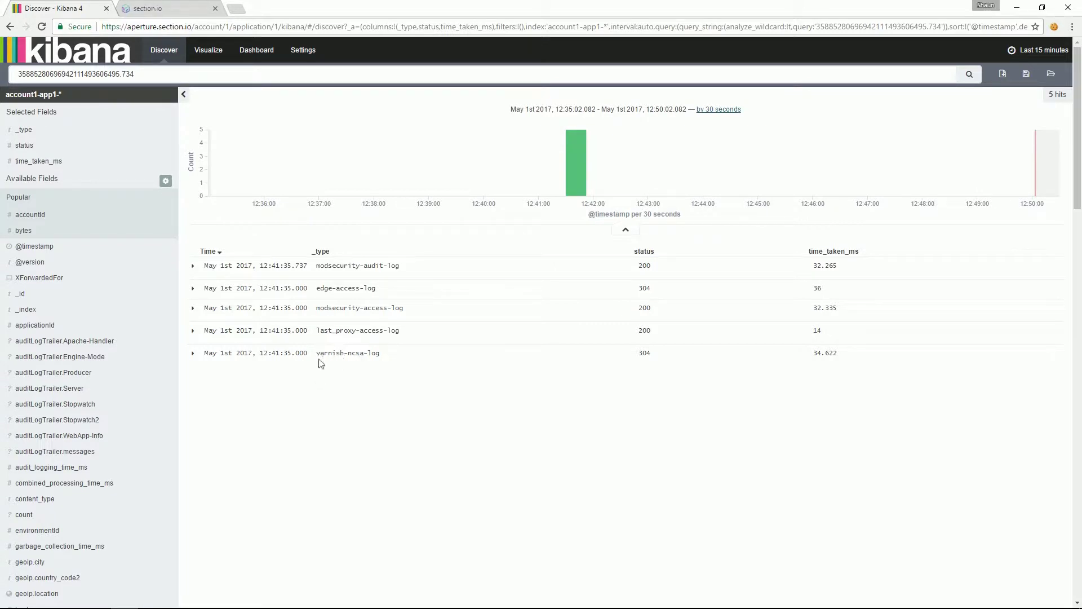
# - Expand the varnish-ncsa-log entry and examine its varnish_handling and varnish_hitmiss fields
pyautogui.click(194, 355)
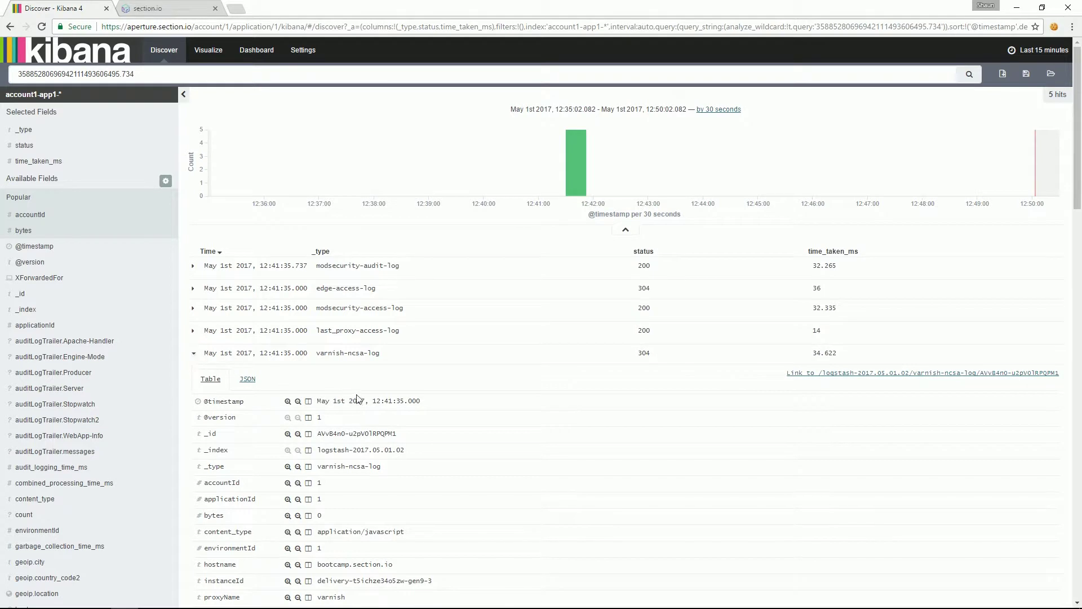
pyautogui.scroll(-2, 359, 396)
pyautogui.scroll(-2, 358, 394)
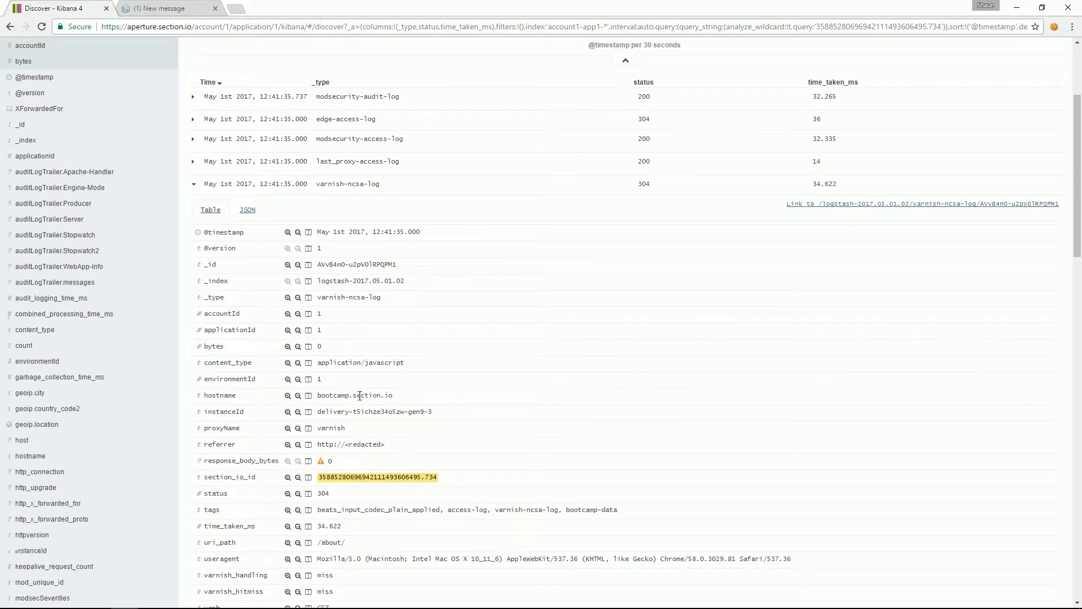
pyautogui.scroll(-1, 355, 456)
pyautogui.doubleClick(331, 518)
pyautogui.doubleClick(327, 535)
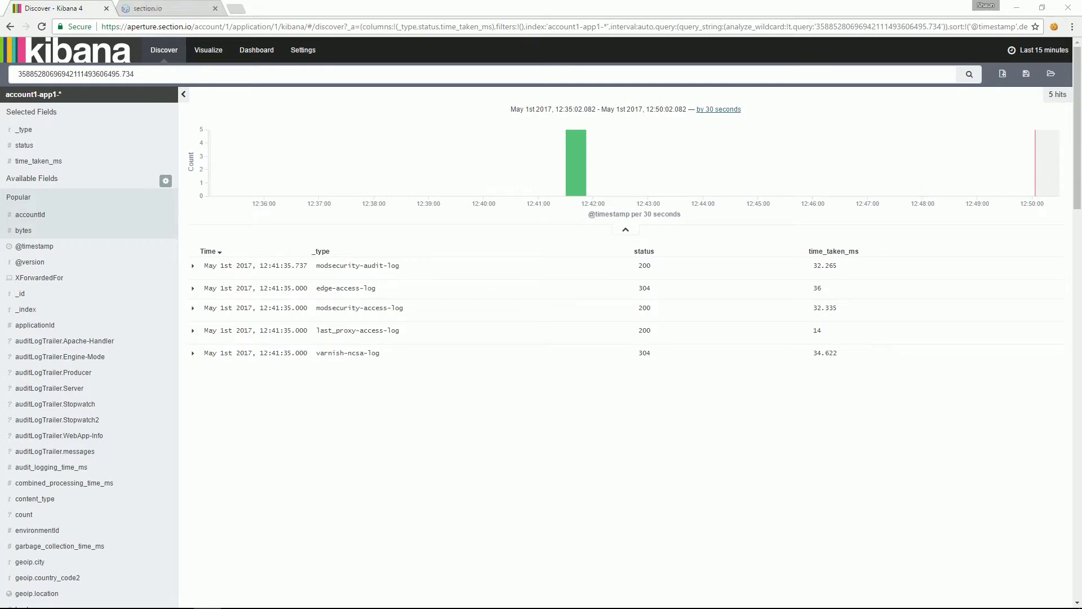
# - Highlight the modsecurity-access-log, modsecurity-audit-log and last_proxy-access-log types in the results in turn
pyautogui.moveTo(314, 309); pyautogui.dragTo(395, 308)
pyautogui.moveTo(416, 265); pyautogui.dragTo(280, 265)
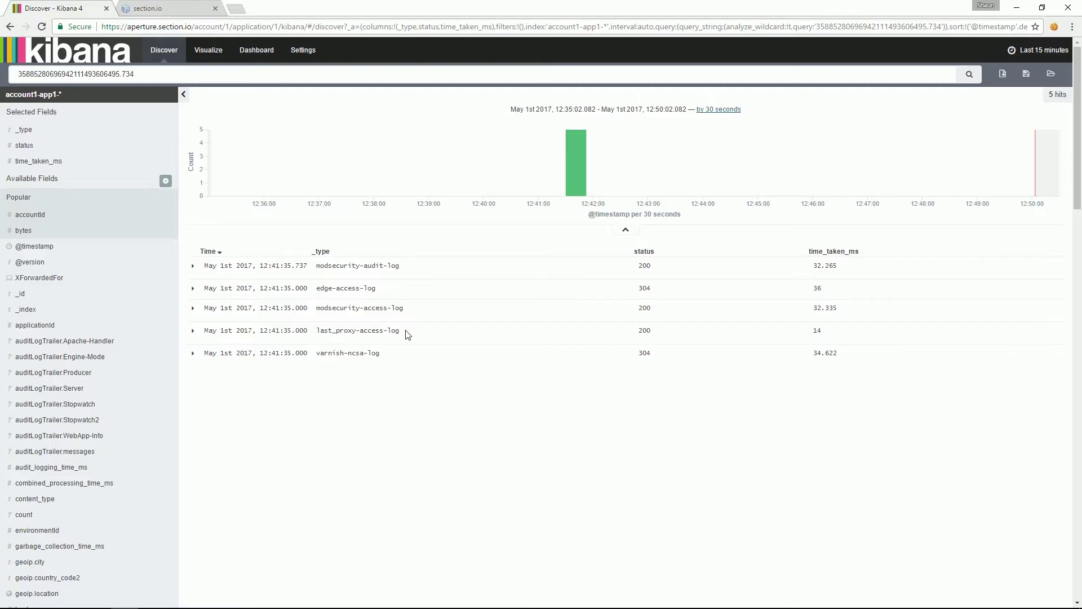
pyautogui.moveTo(407, 330); pyautogui.dragTo(318, 330)
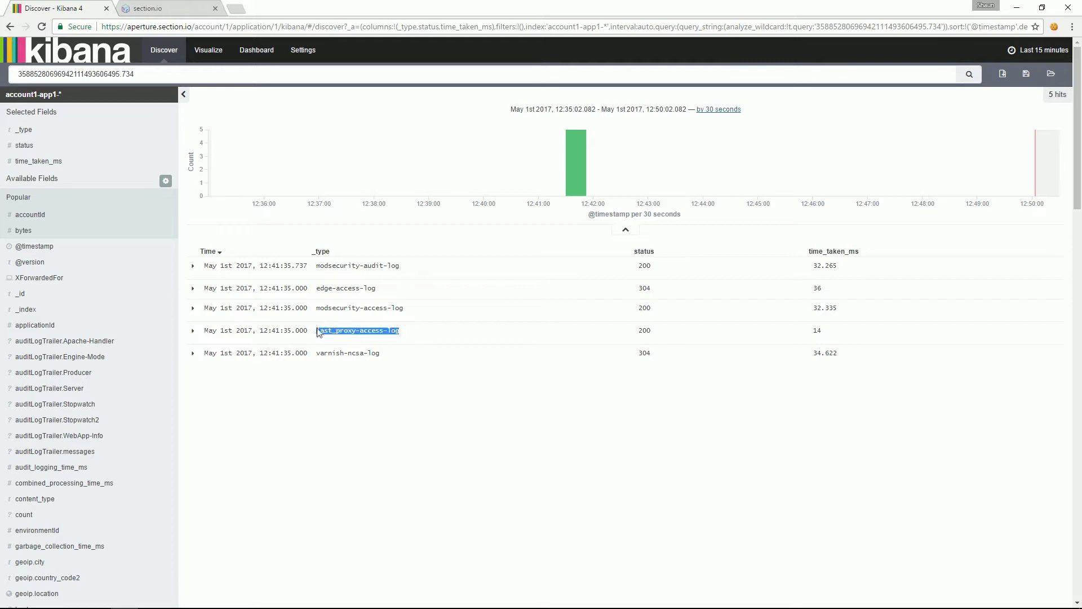
pyautogui.click(330, 331)
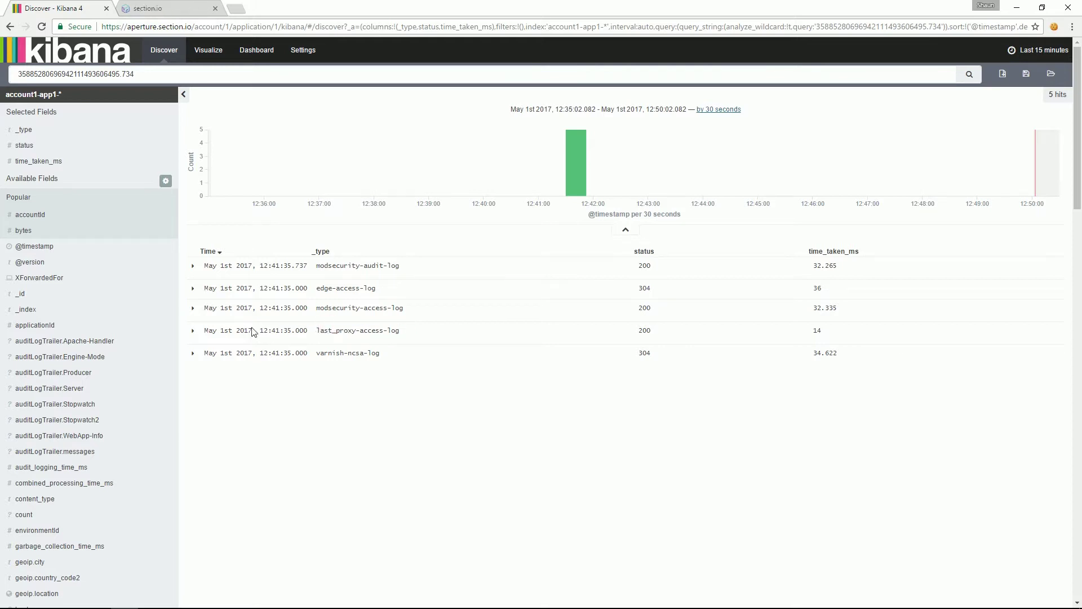
# - Expand the last_proxy-access-log entry and examine its upstream_addr and upstream_port fields
pyautogui.click(192, 332)
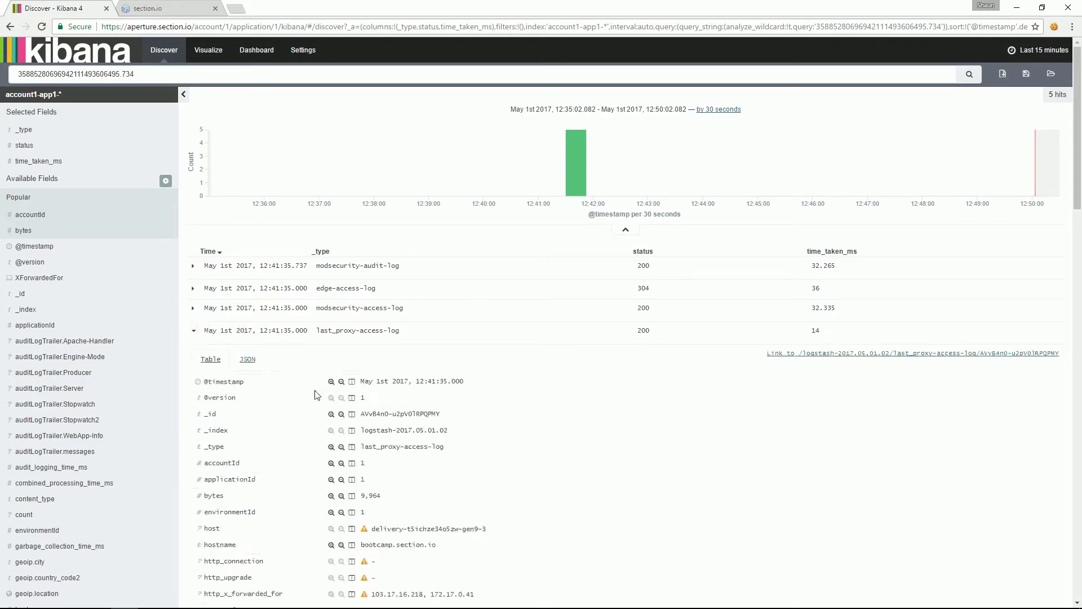
pyautogui.scroll(-5, 383, 422)
pyautogui.moveTo(425, 541); pyautogui.dragTo(359, 541)
pyautogui.scroll(-4, 399, 517)
pyautogui.moveTo(375, 447); pyautogui.dragTo(364, 447)
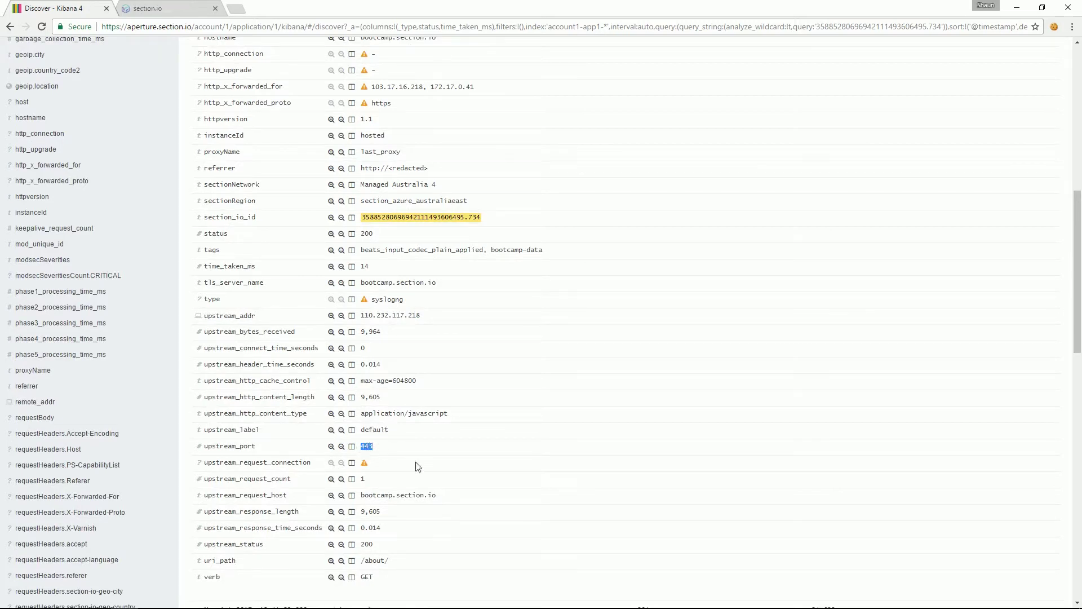
pyautogui.click(401, 490)
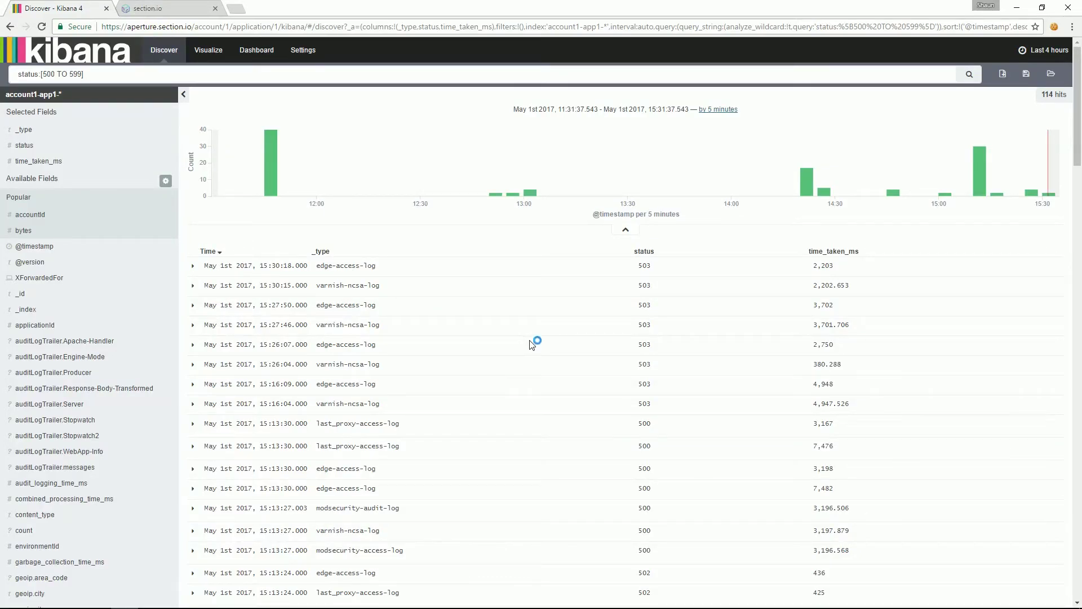
# - Filter the results by the section_io_id of the varnish-ncsa-log entry logged at 15:26:04, and collapse that entry
pyautogui.click(193, 365)
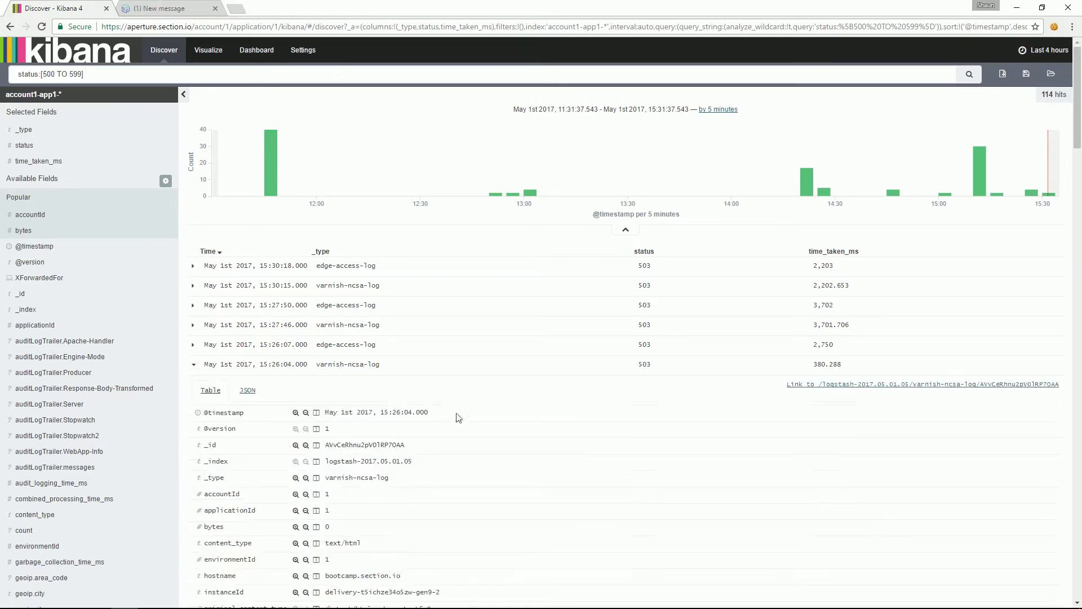
pyautogui.scroll(-1, 434, 423)
pyautogui.scroll(-2, 434, 424)
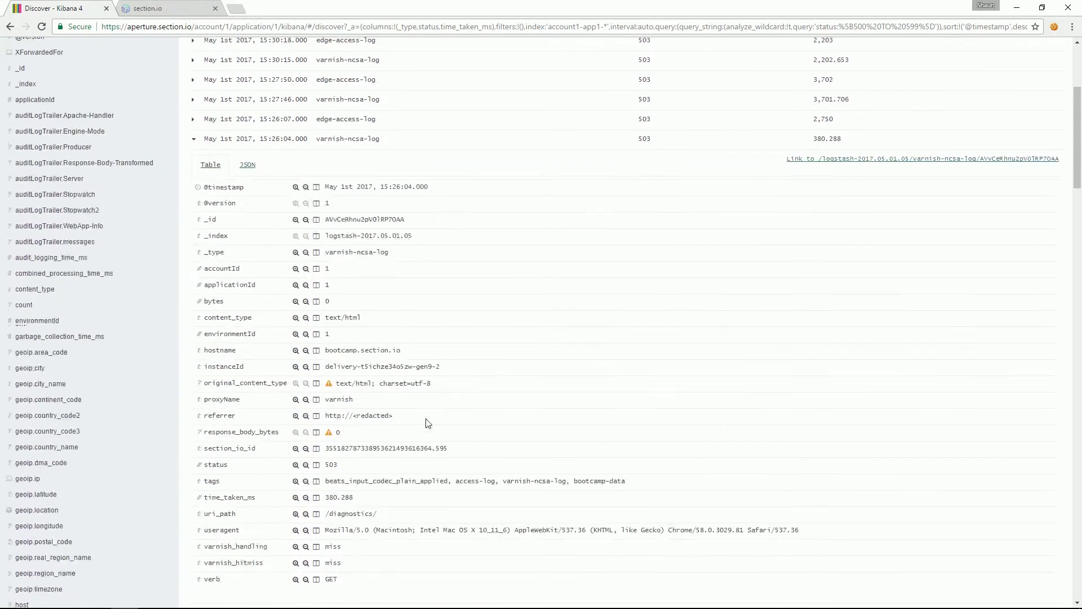
pyautogui.click(295, 449)
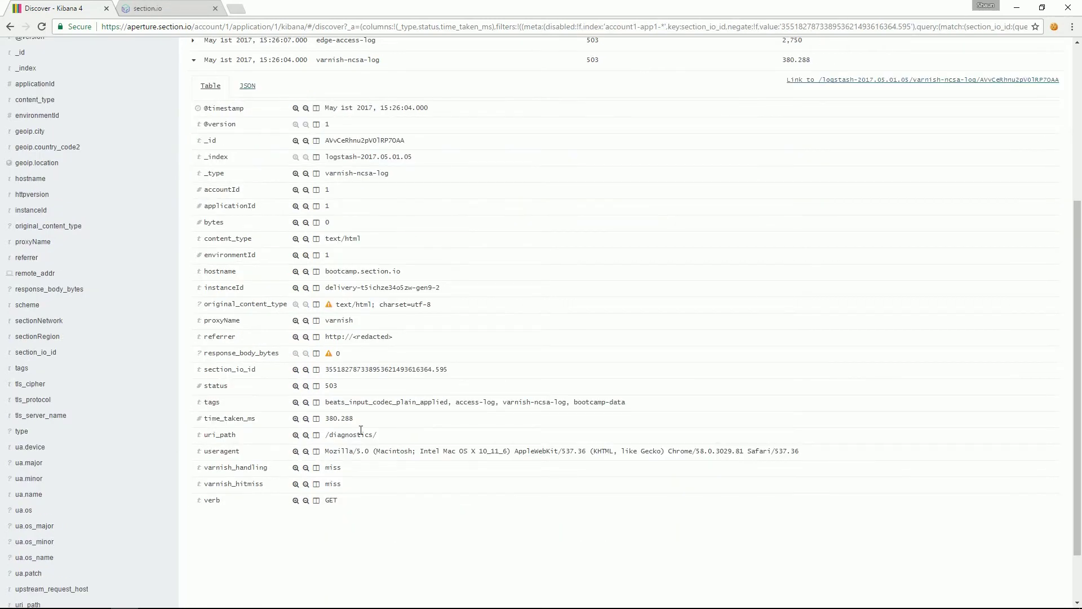
pyautogui.click(192, 229)
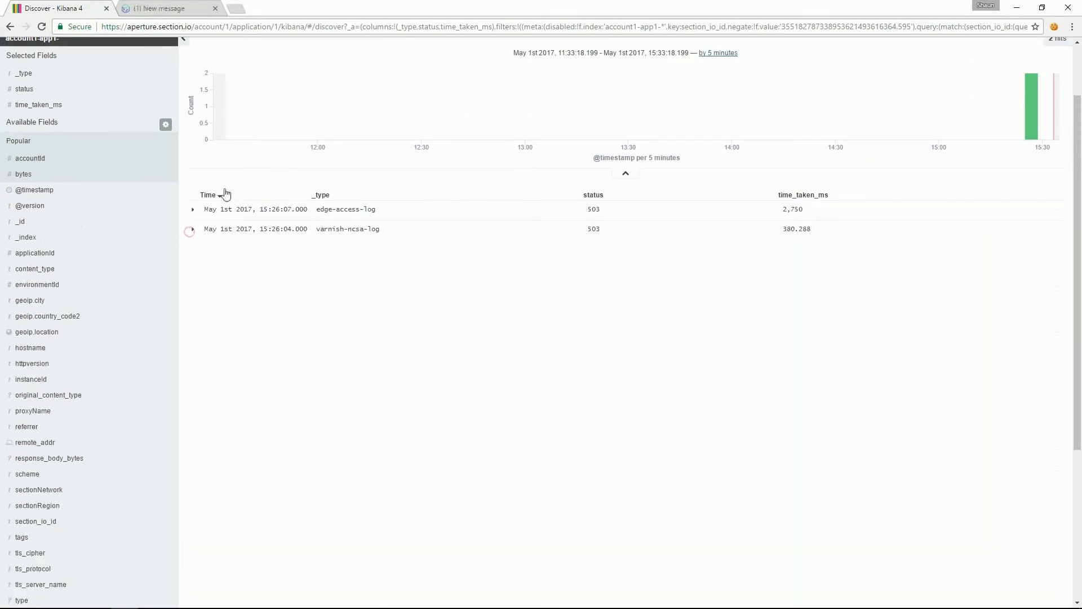